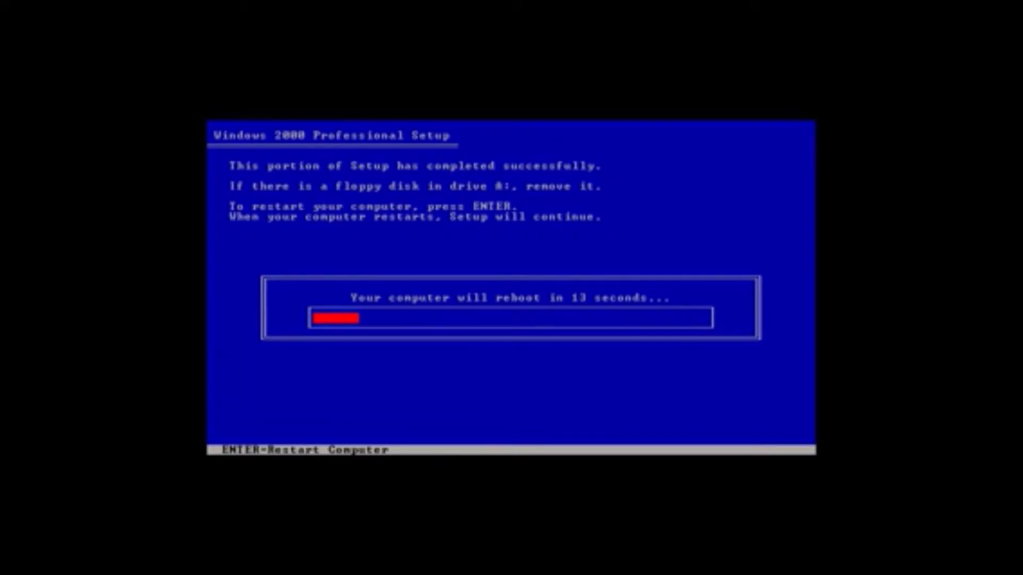
# - Restart the computer, start the Windows 2000 Setup Wizard and accept the default regional settings and keyboard layout
pyautogui.press('Return')
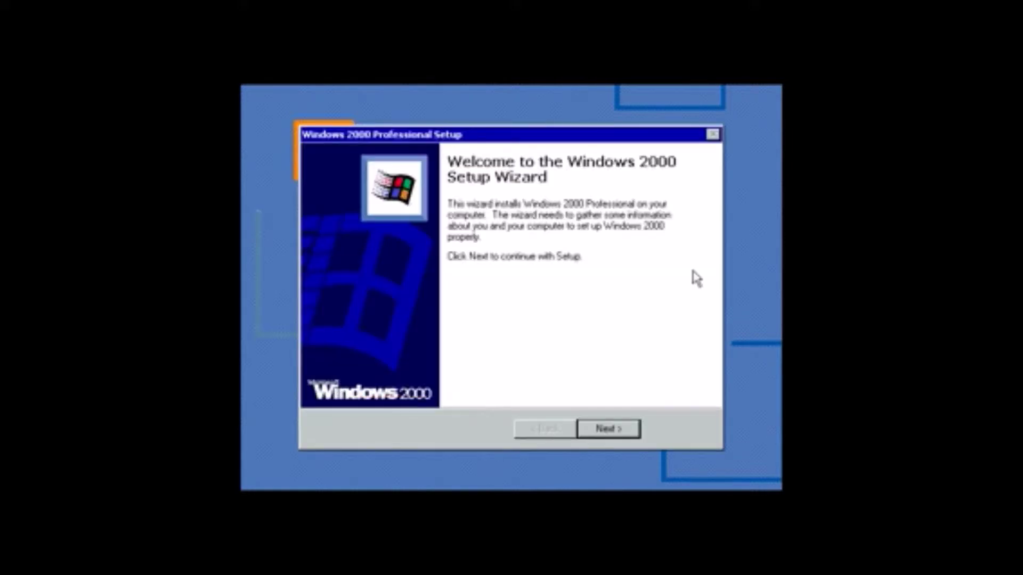
pyautogui.press('Return')
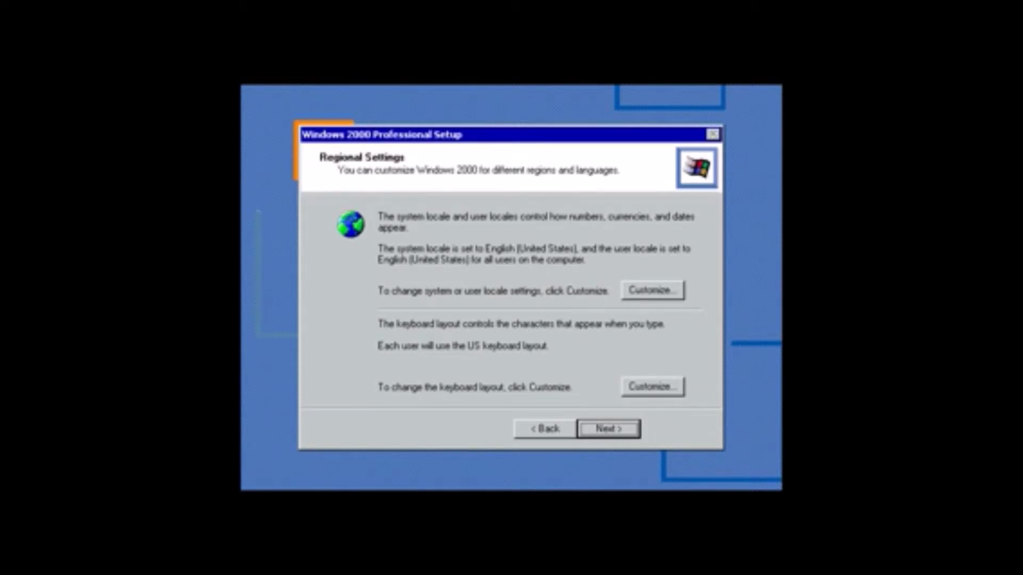
pyautogui.press('Return')
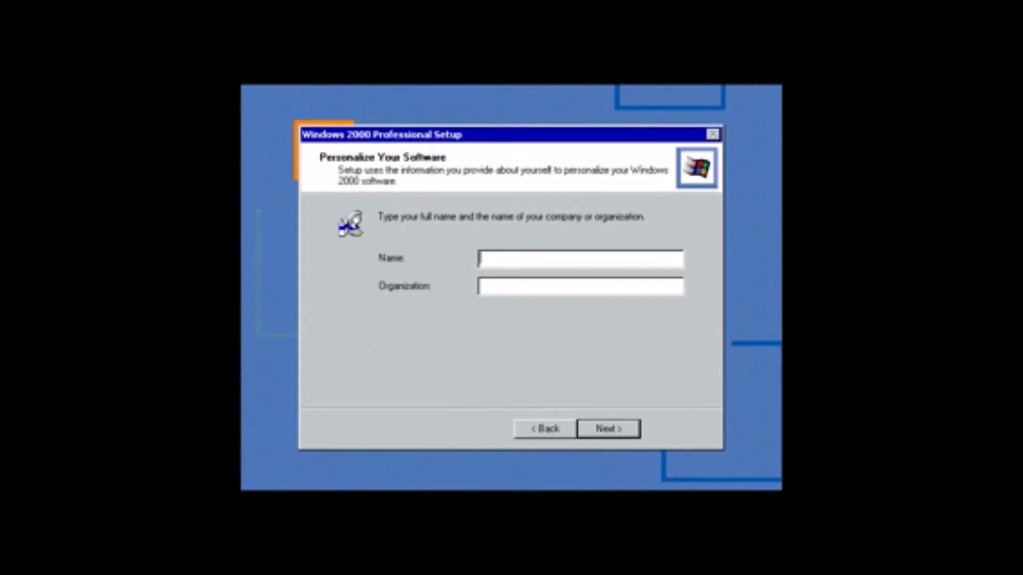
# - Personalize the software by entering the user's name, leave the organization blank and continue to the product key page
pyautogui.write('ad')
pyautogui.press('Tab')
pyautogui.press('Tab')
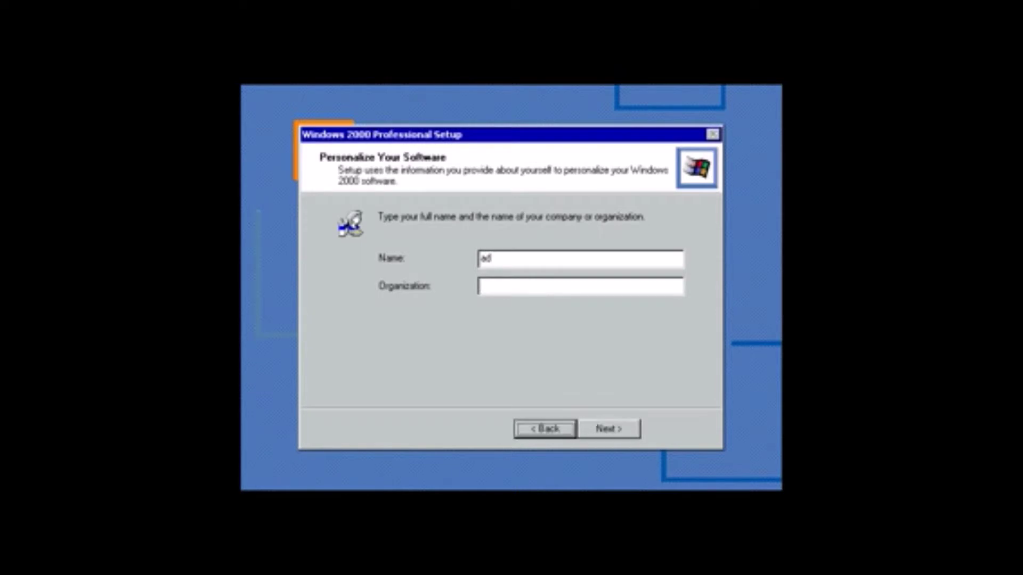
pyautogui.press('Tab')
pyautogui.press('Return')
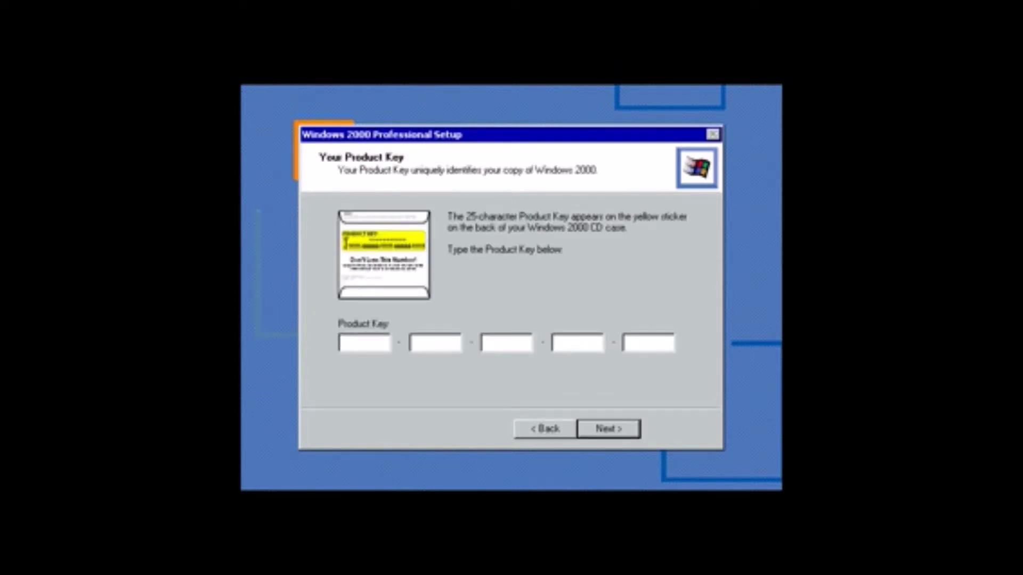
# - Try to continue past the product key page with the key left blank
pyautogui.press('Return')
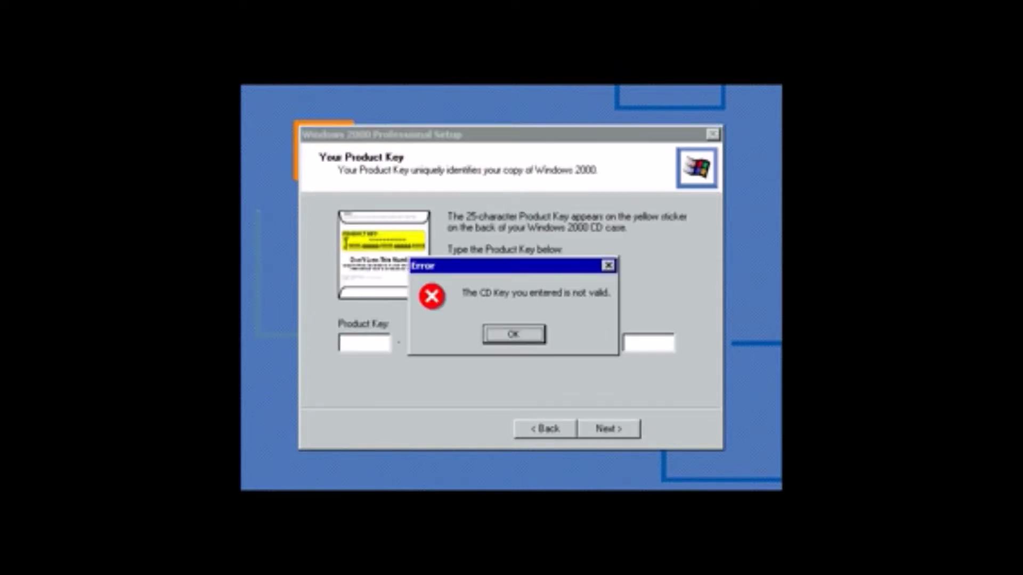
pyautogui.press('Return')
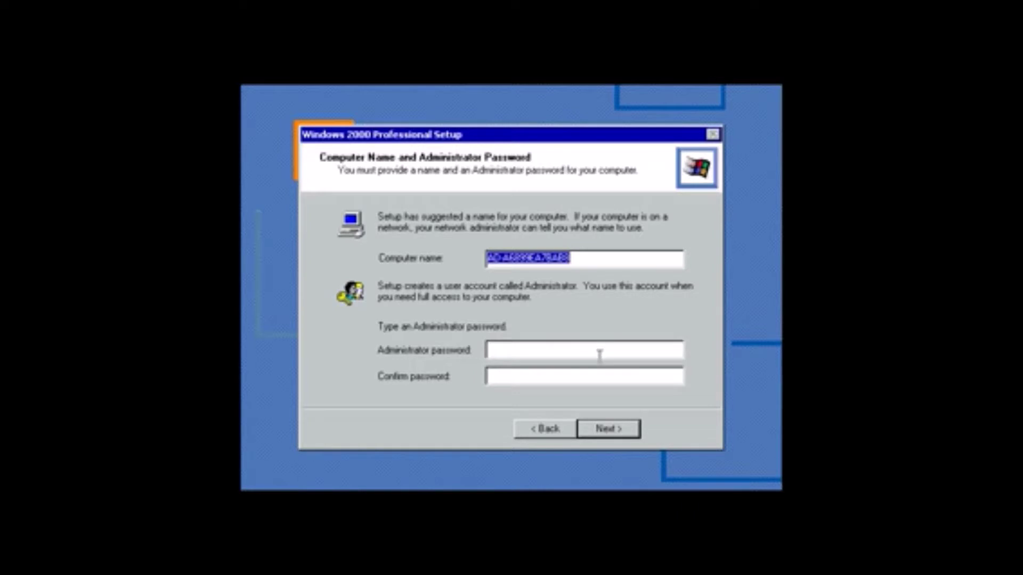
# - Set the computer name to AD, enter the Administrator password and continue to the date and time settings
pyautogui.press('BackSpace')
pyautogui.write('AD')
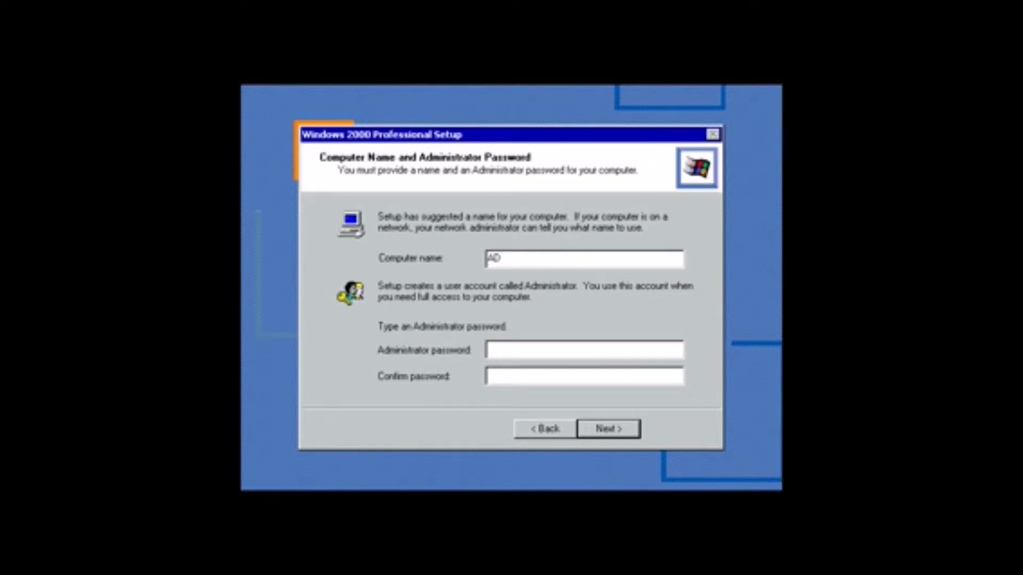
pyautogui.click(571, 353)
pyautogui.write('1')
pyautogui.click(626, 432)
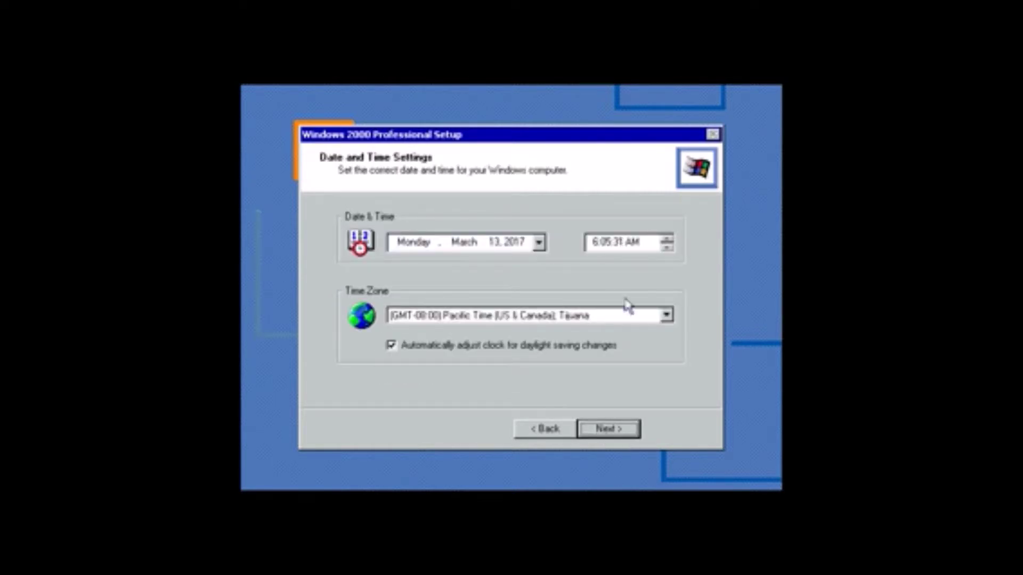
# - Set the clock's hour to 2 AM and the time zone to (GMT-05:00) Eastern Time (US & Canada), then continue
pyautogui.click(597, 248)
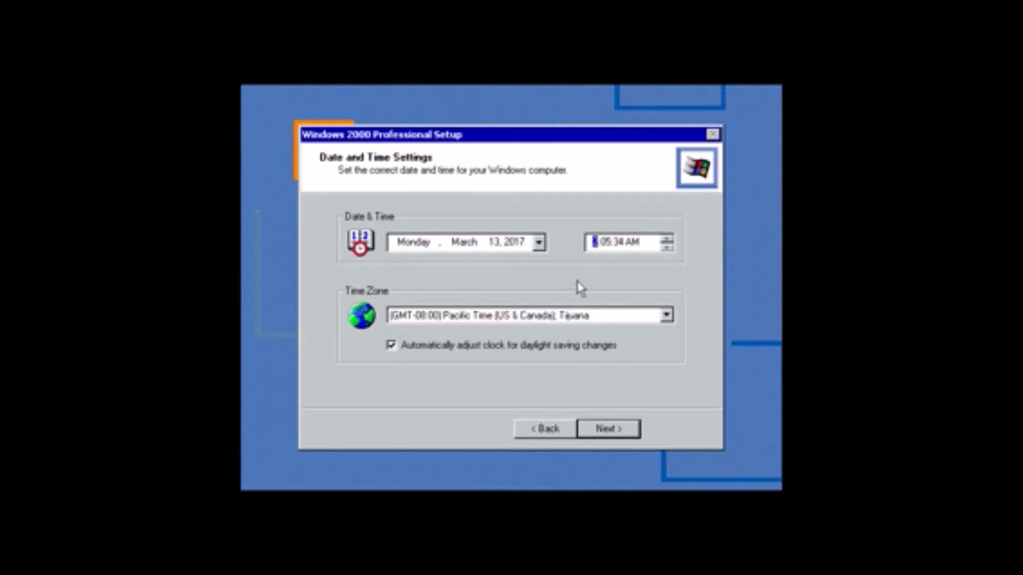
pyautogui.write('2')
pyautogui.click(589, 318)
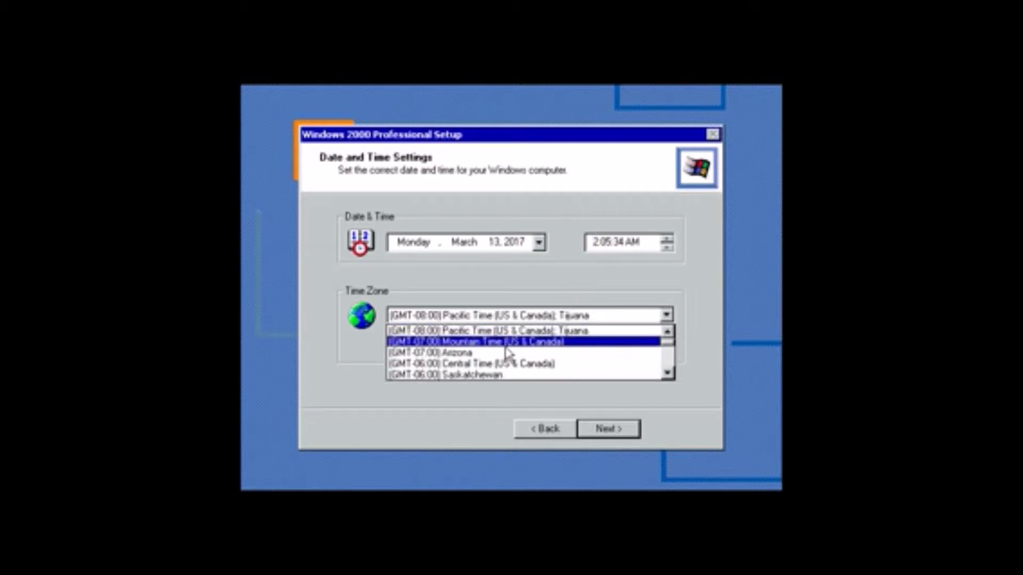
pyautogui.scroll(-1, 495, 356)
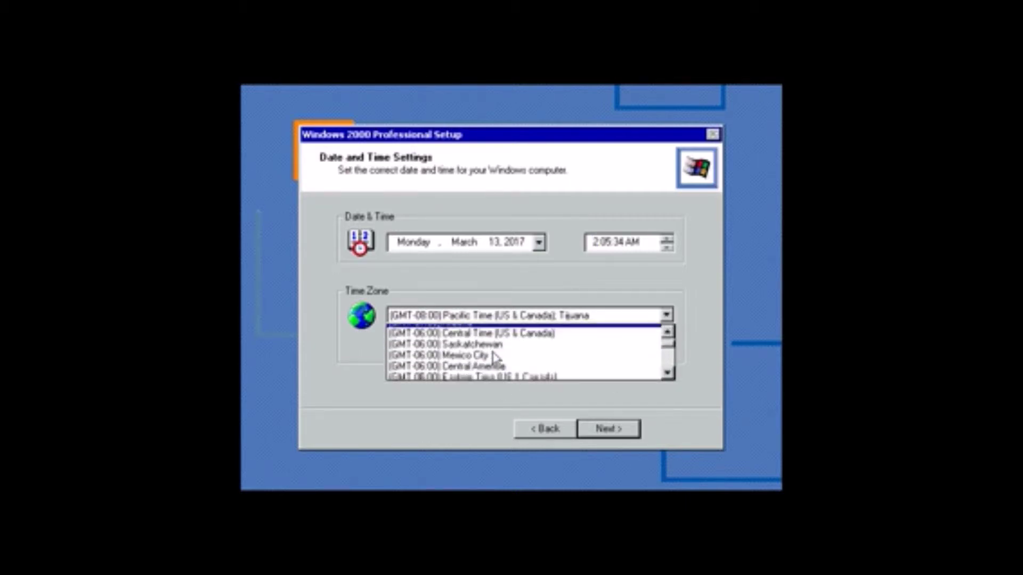
pyautogui.click(455, 375)
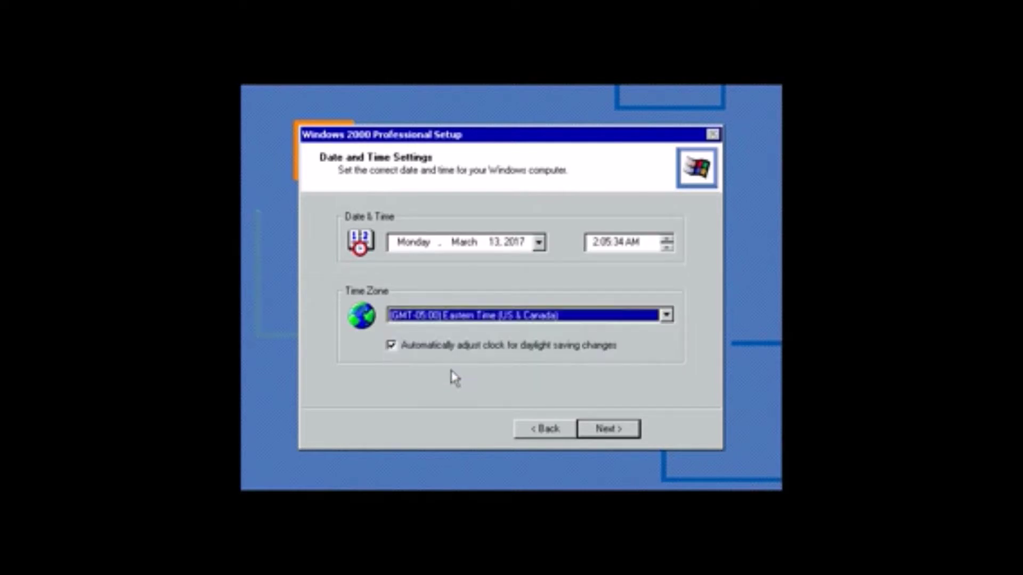
pyautogui.click(604, 429)
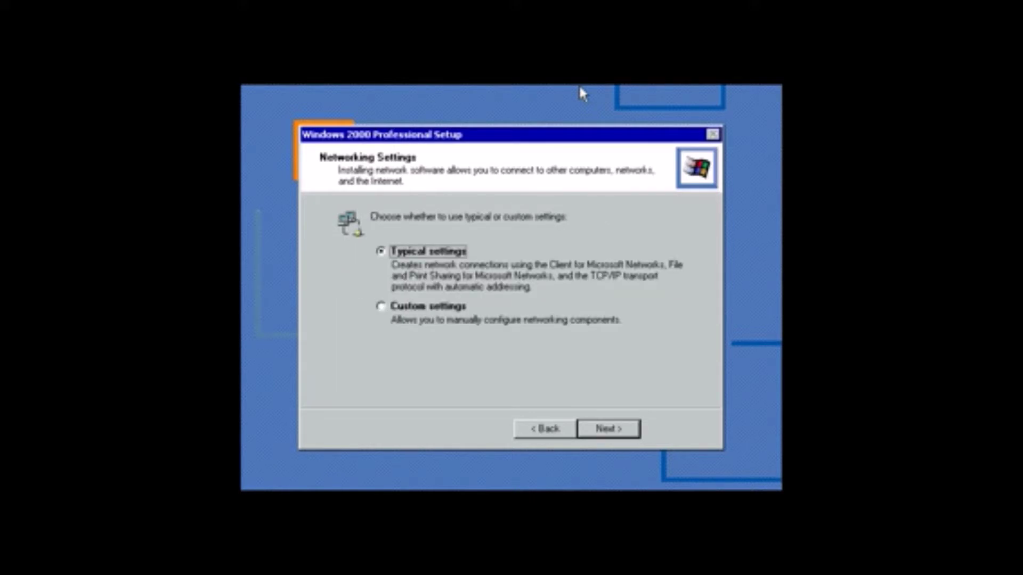
# - Accept typical networking settings and the WORKGROUP workgroup without a domain, then finish the setup and restart
pyautogui.press('Return')
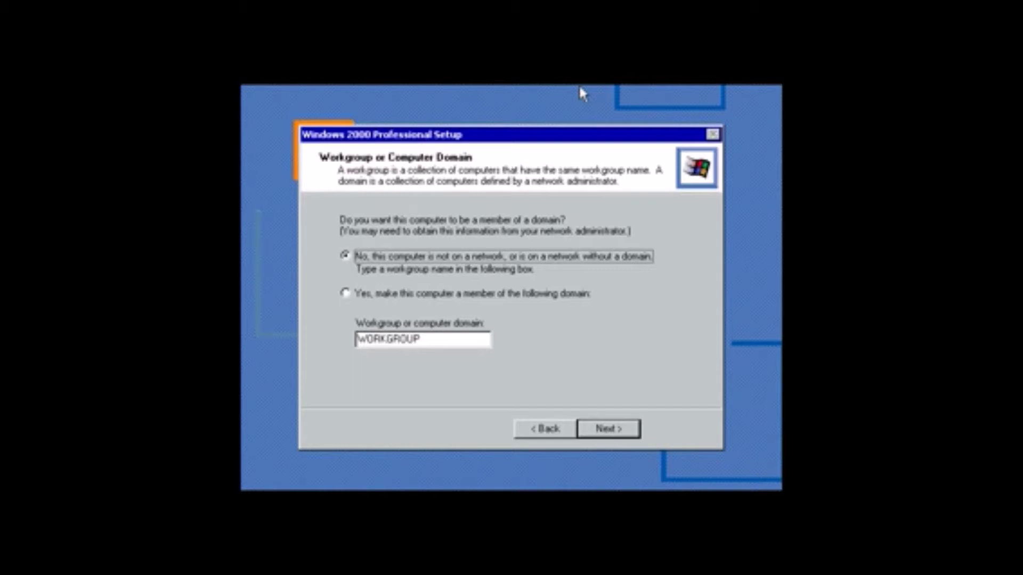
pyautogui.press('Return')
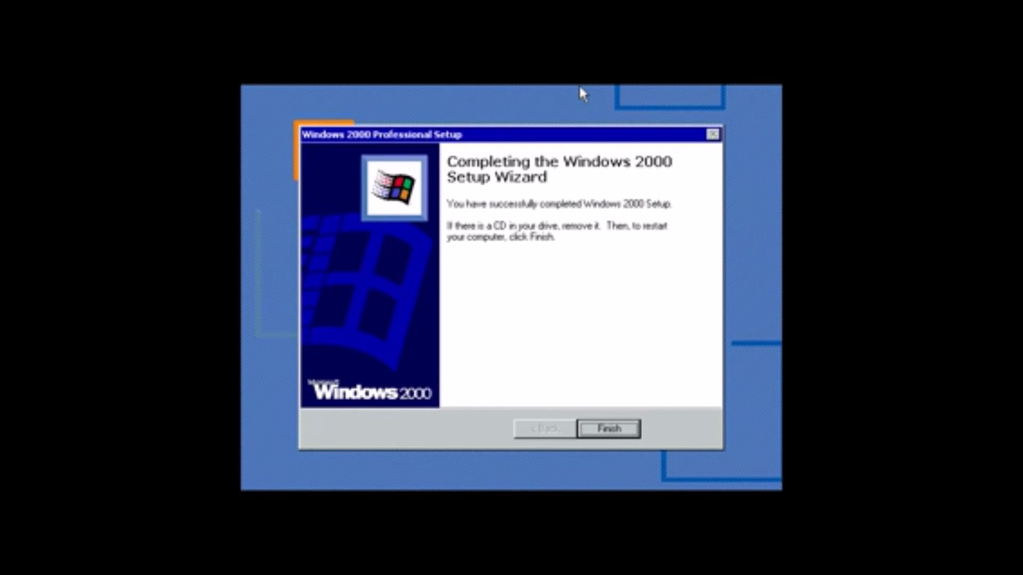
pyautogui.press('Return')
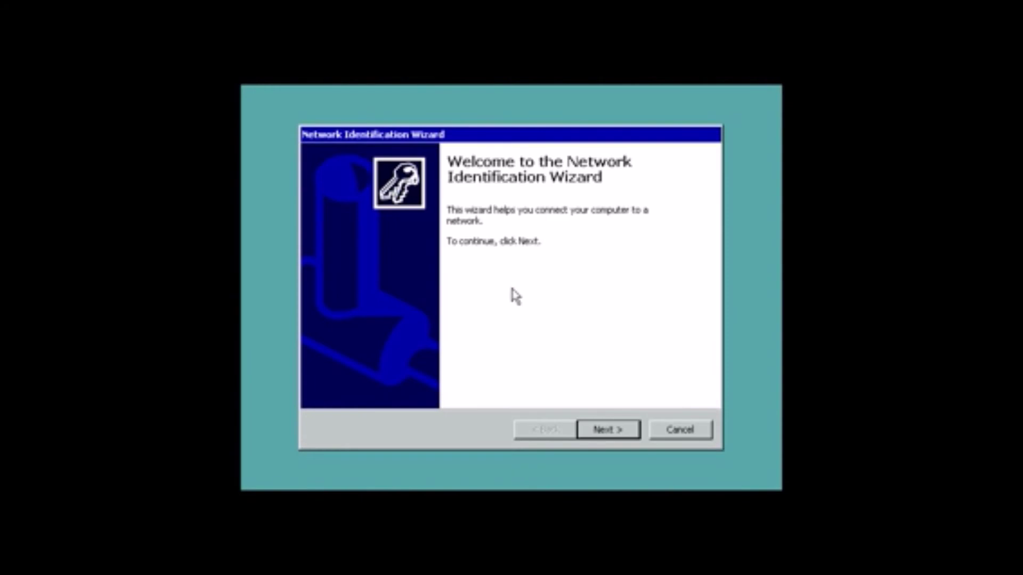
# - Complete the network identification with Administrator as the automatically logged-on user, entering and confirming the account password
pyautogui.press('Return')
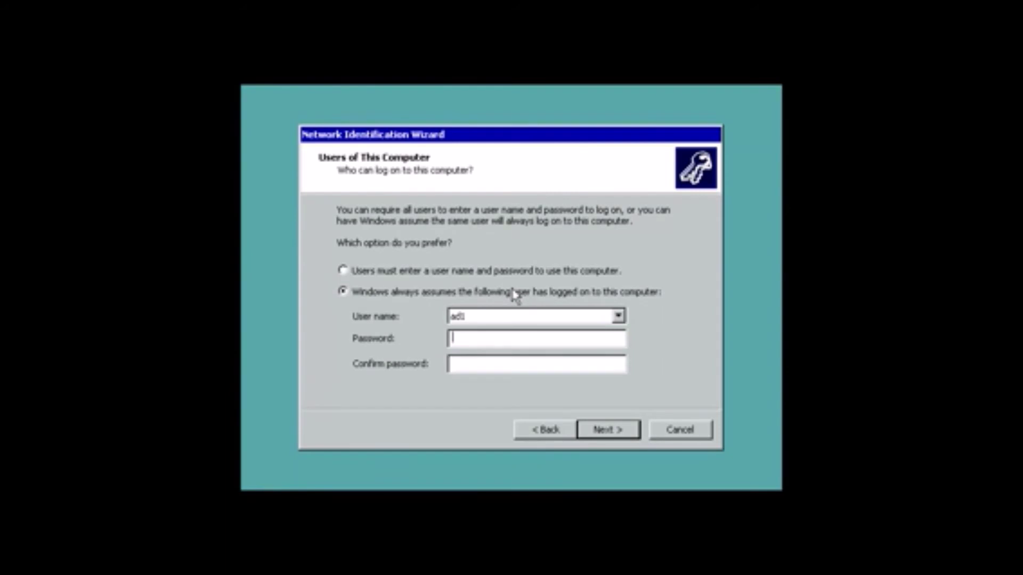
pyautogui.click(618, 317)
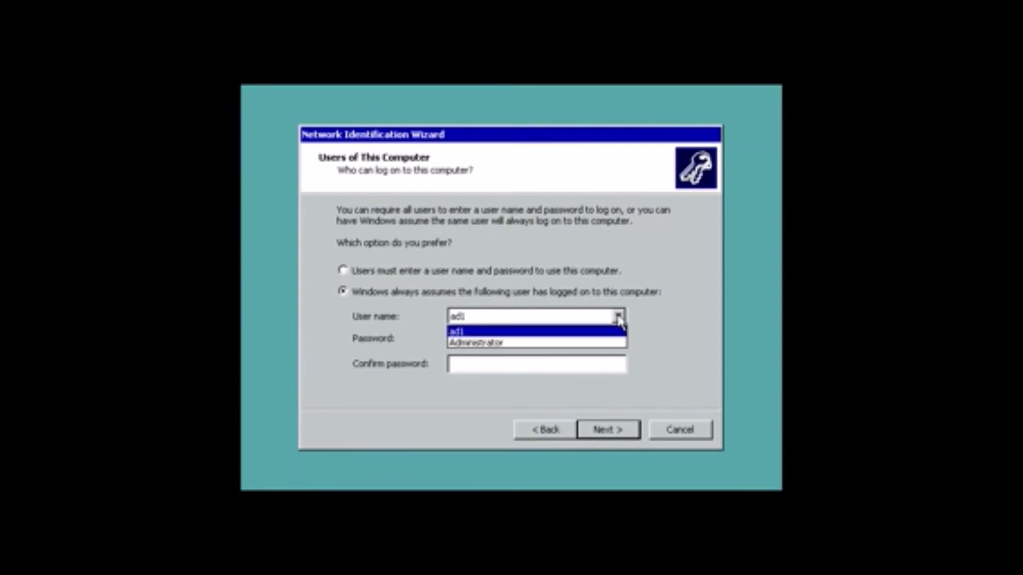
pyautogui.click(586, 342)
pyautogui.click(584, 340)
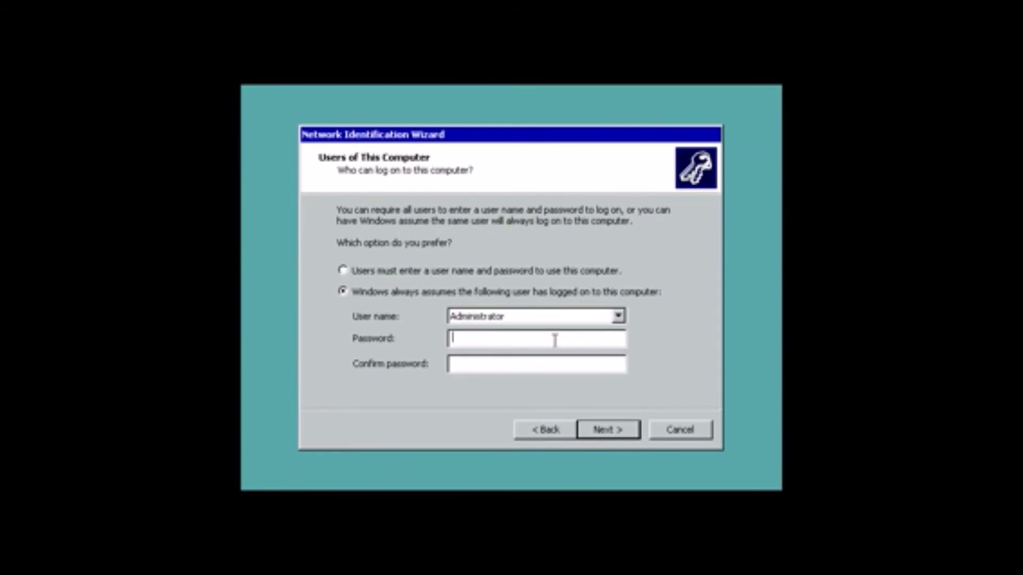
pyautogui.write('*')
pyautogui.click(512, 365)
pyautogui.write('*')
pyautogui.click(619, 434)
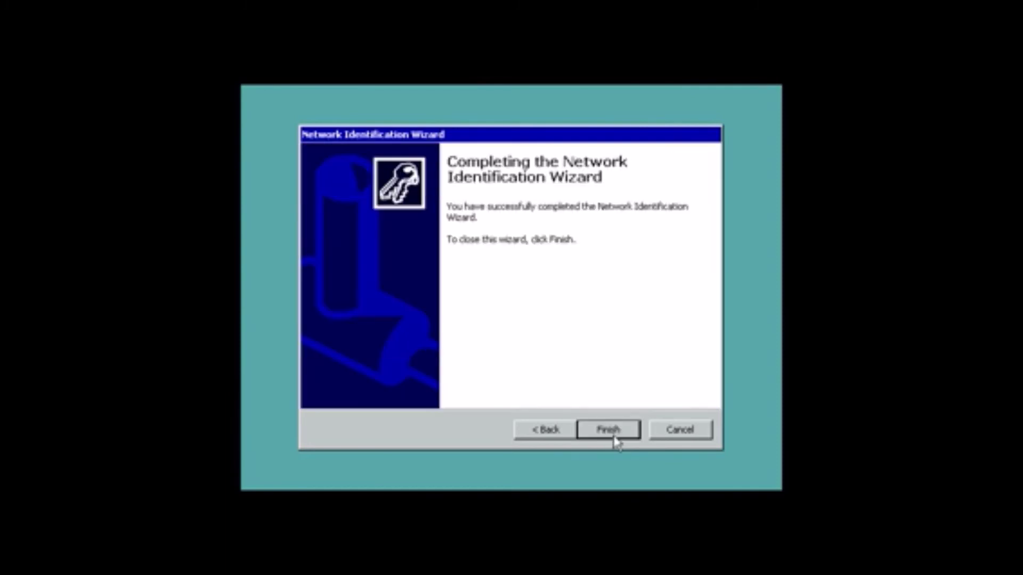
pyautogui.click(614, 437)
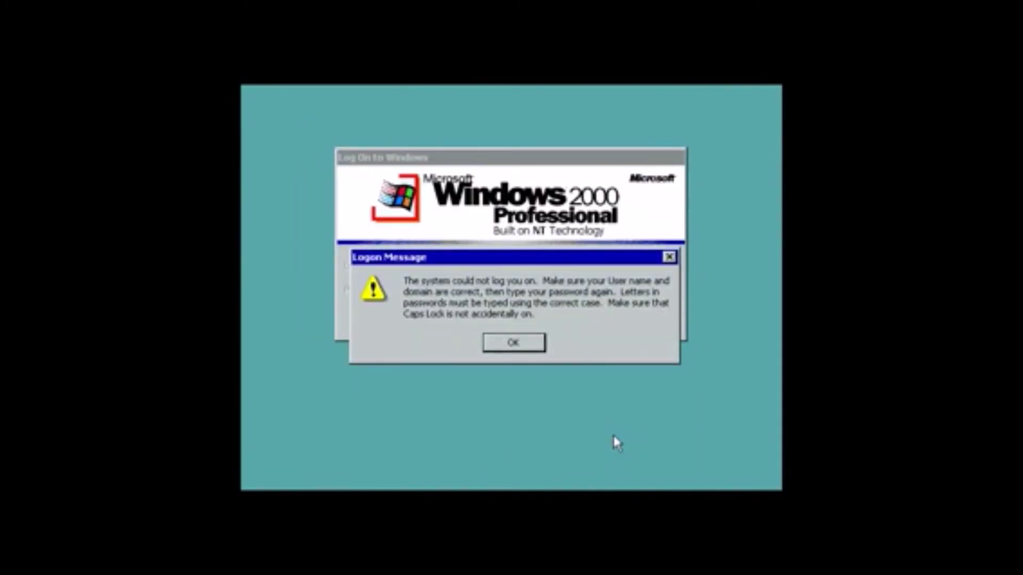
# - Dismiss the logon message and log on to Windows with the account password
pyautogui.press('Return')
pyautogui.write('*')
pyautogui.press('Return')
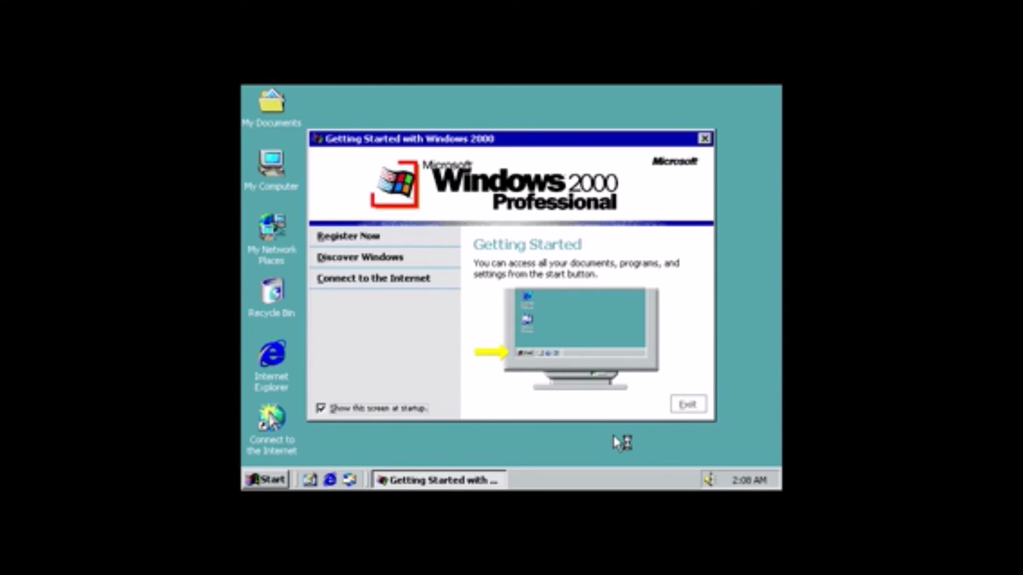
# - Stop the Getting Started with Windows 2000 screen from showing at startup and close it
pyautogui.click(320, 409)
pyautogui.click(704, 138)
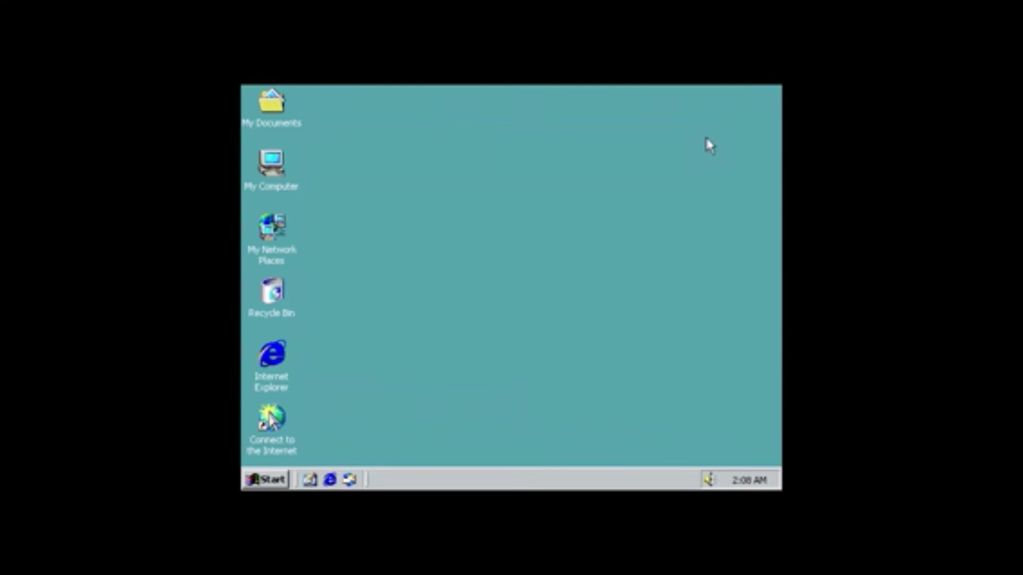
pyautogui.click(473, 436)
# - Shut down Windows, ending the current session
pyautogui.click(265, 480)
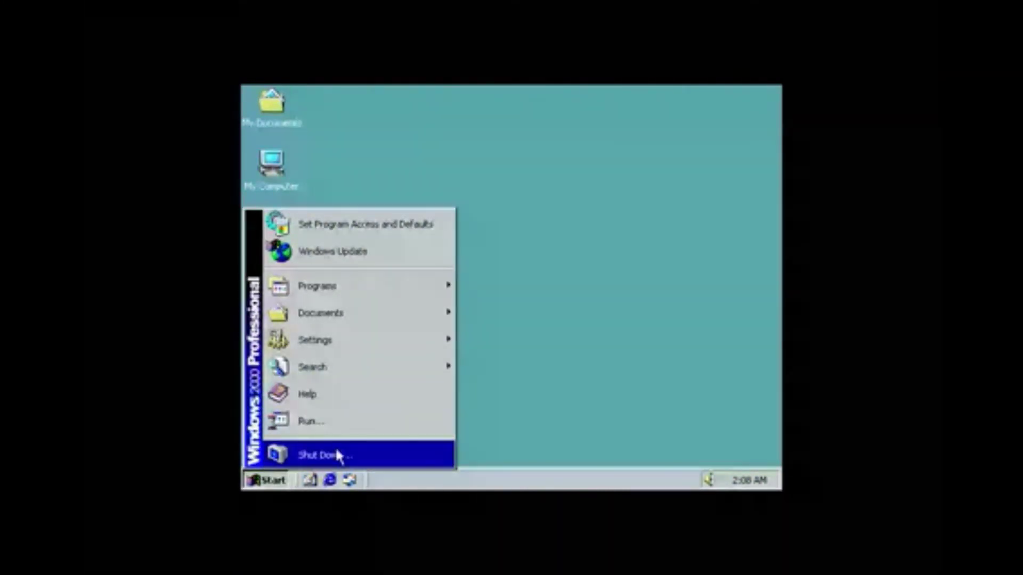
pyautogui.click(336, 451)
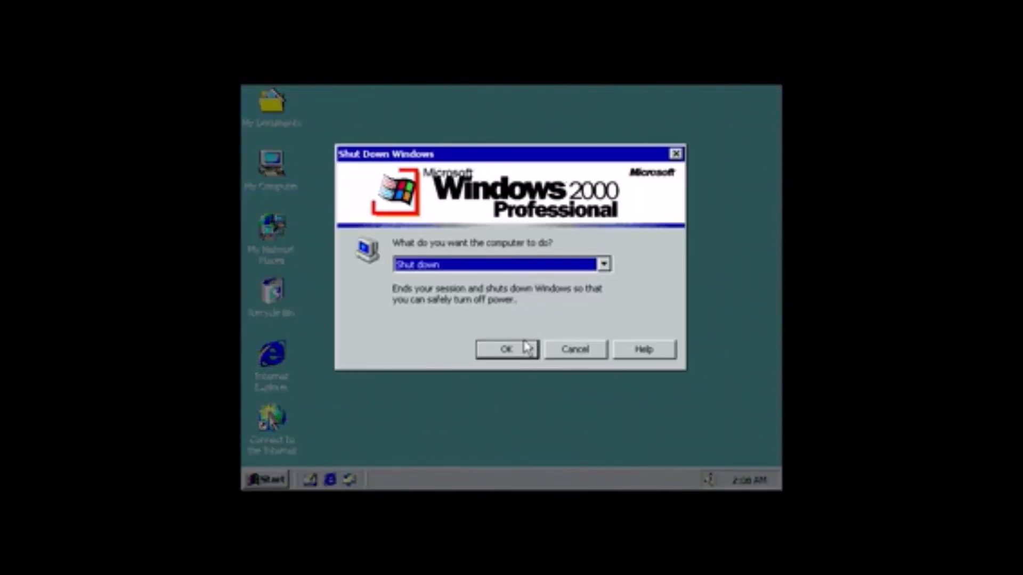
pyautogui.click(526, 347)
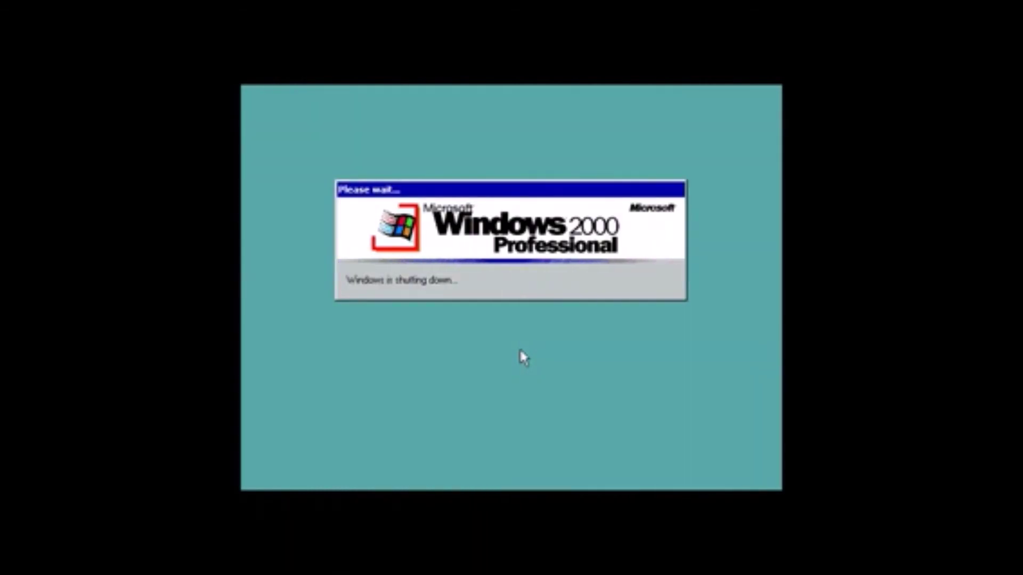